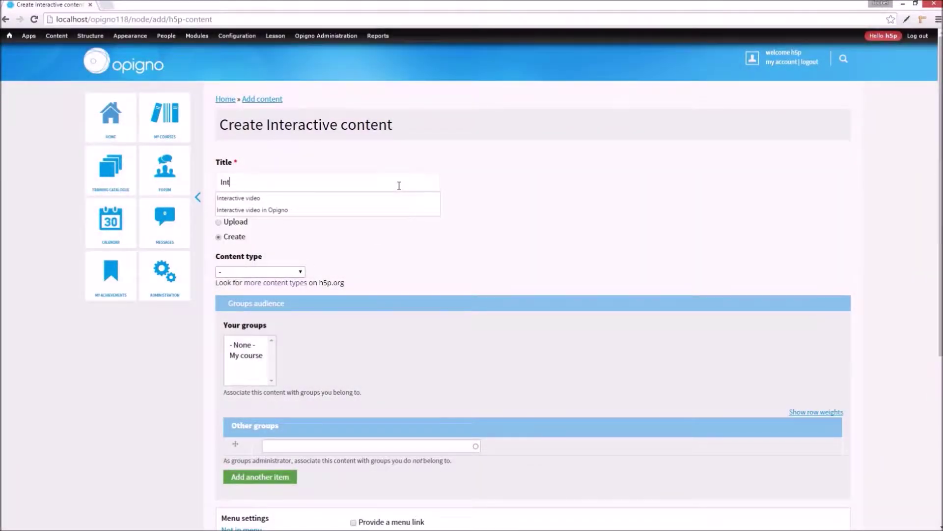
# - Title the content 'Interactive video' and set its type to Interactive Video
pyautogui.press('Down')
pyautogui.press('Return')
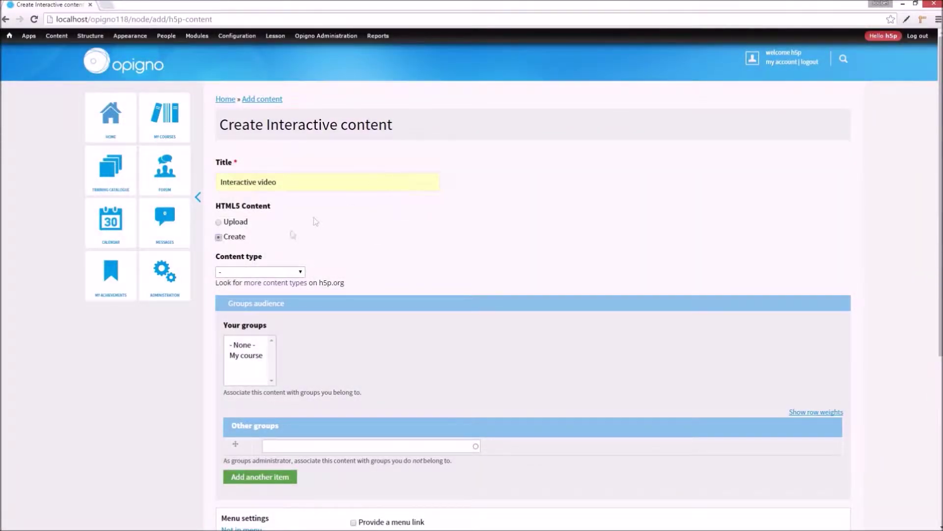
pyautogui.click(268, 273)
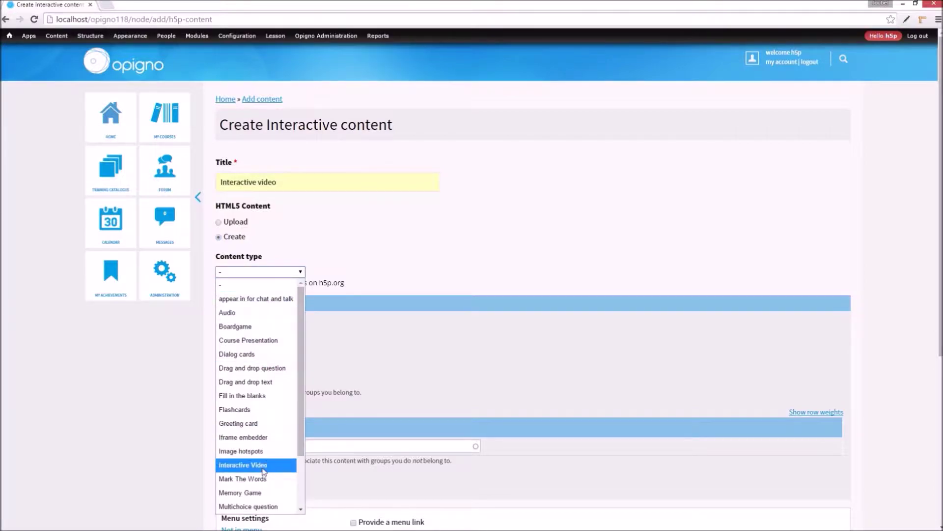
pyautogui.click(263, 466)
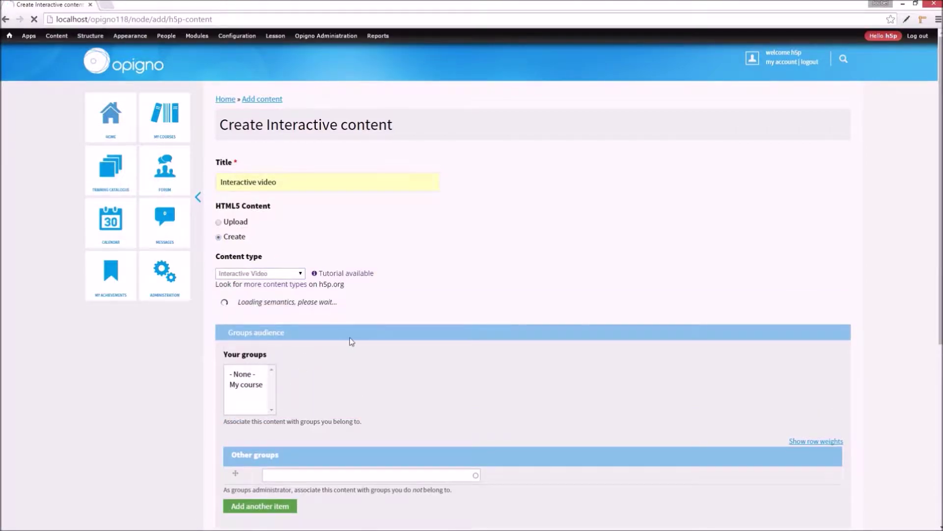
# - Upload the video file berries_1280x720.mp4
pyautogui.click(248, 383)
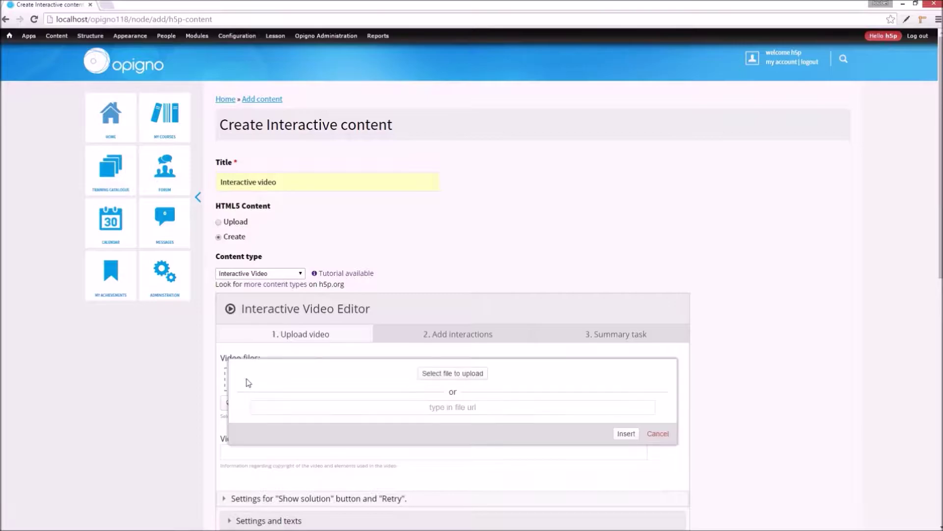
pyautogui.click(453, 373)
pyautogui.click(183, 106)
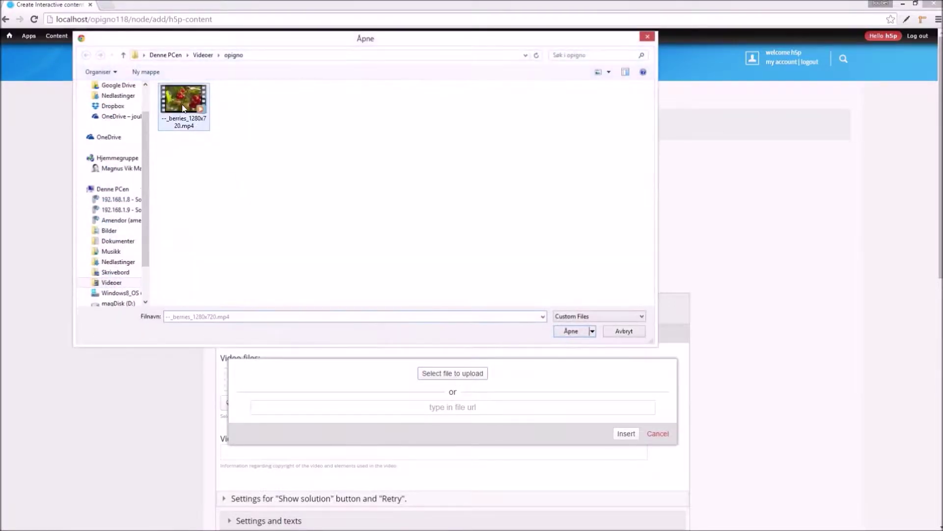
pyautogui.doubleClick(183, 108)
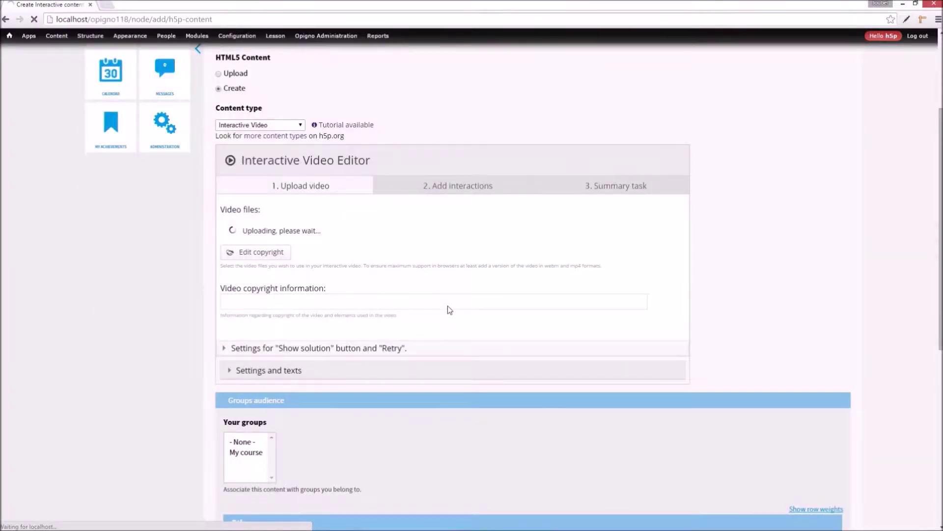
# - Place an 'Important information' text pop-up mid-video: 'Red currants are available from late spring through early winter'
pyautogui.click(447, 190)
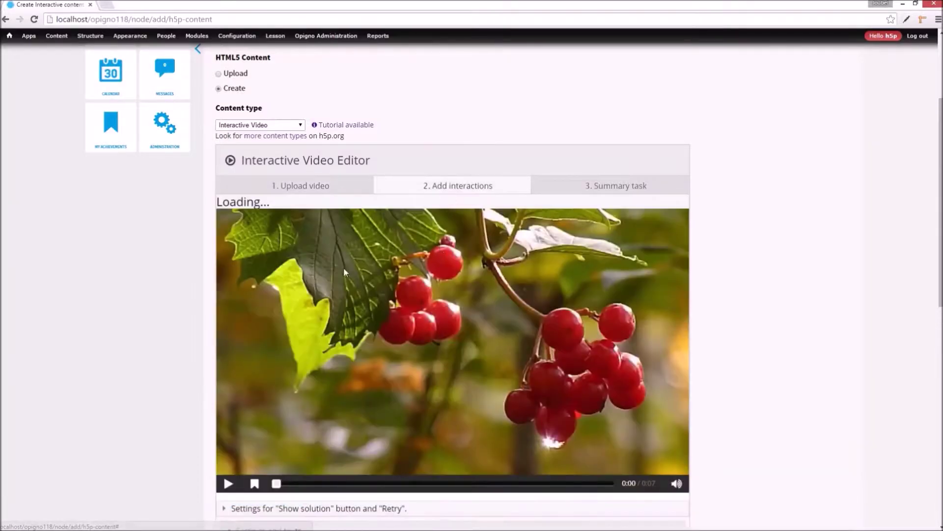
pyautogui.scroll(-1, 324, 270)
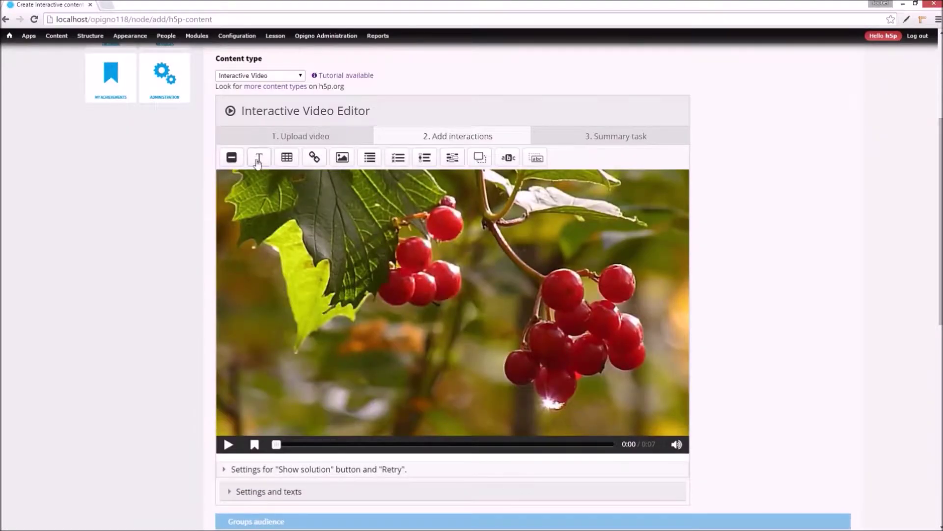
pyautogui.moveTo(259, 158); pyautogui.dragTo(448, 318)
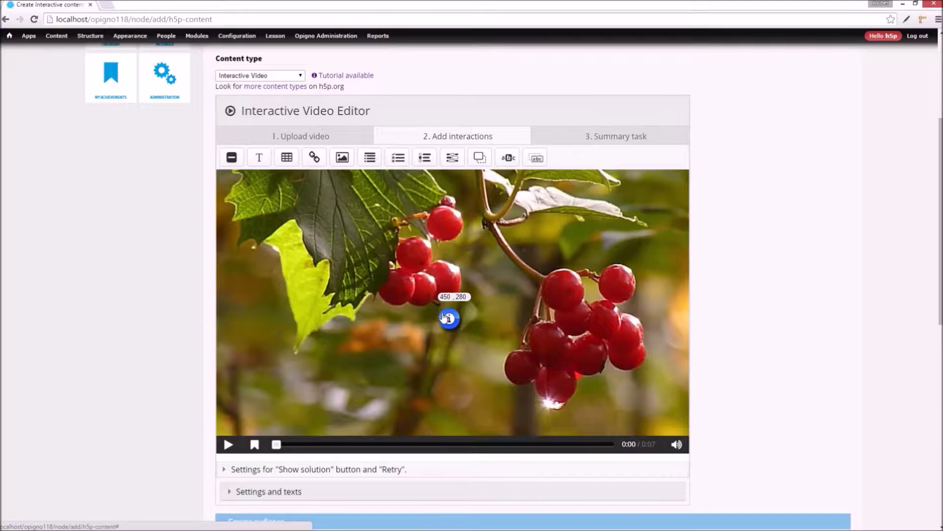
pyautogui.moveTo(448, 318); pyautogui.dragTo(448, 317)
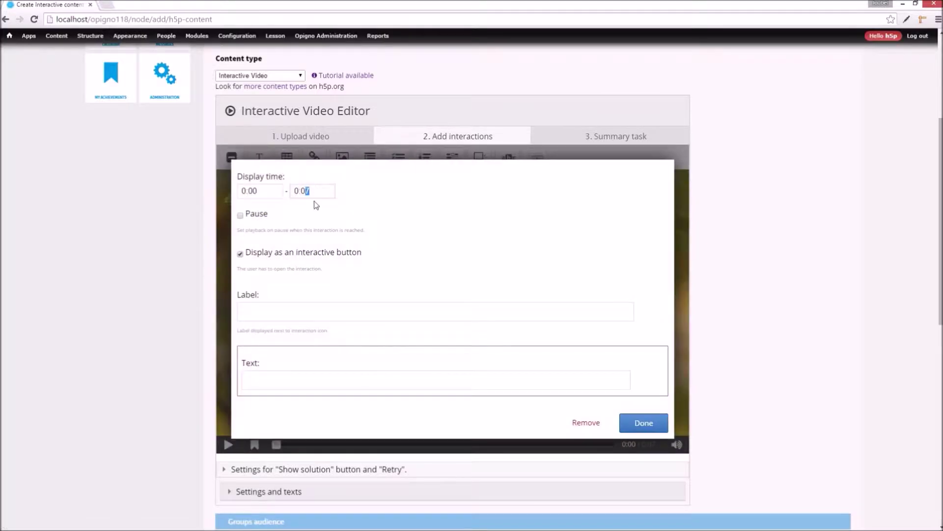
pyautogui.click(329, 316)
pyautogui.write('Important information')
pyautogui.scroll(-3, 337, 344)
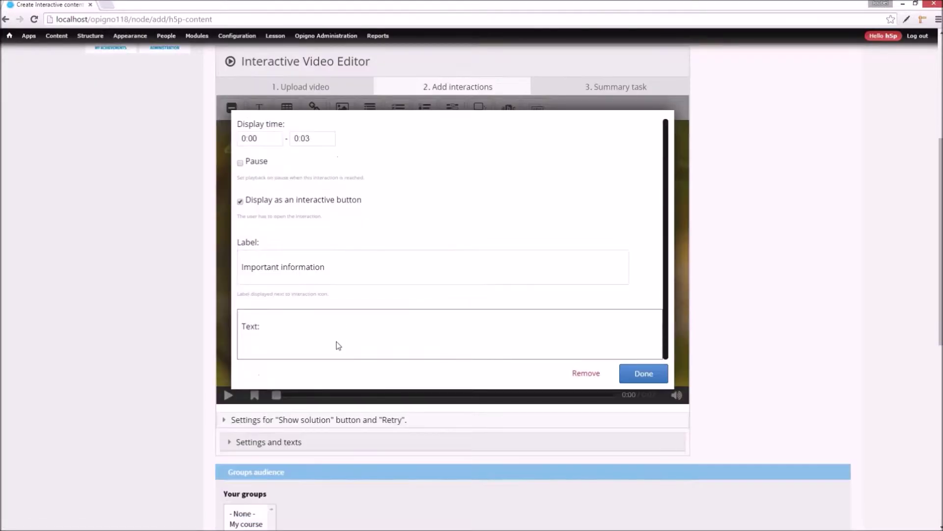
pyautogui.click(337, 344)
pyautogui.write('Red currants are available from late spring through early winter')
pyautogui.click(644, 374)
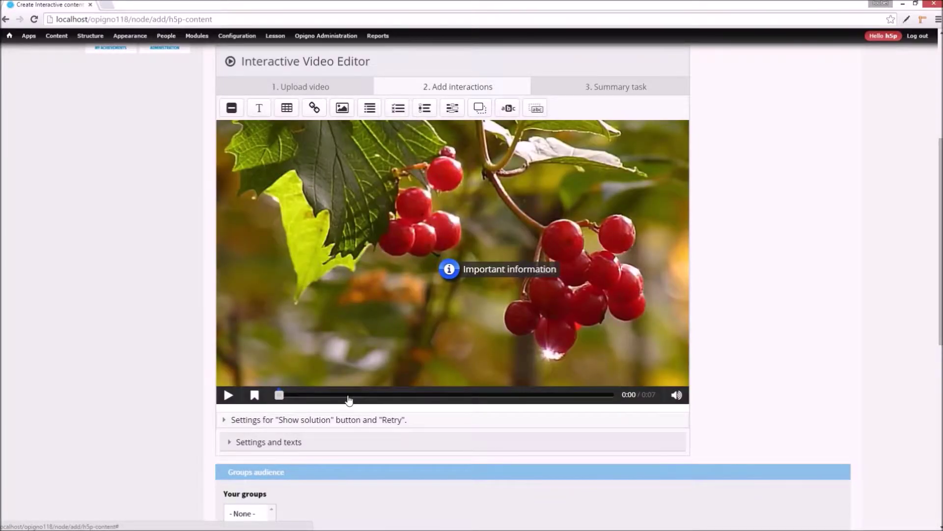
pyautogui.click(566, 394)
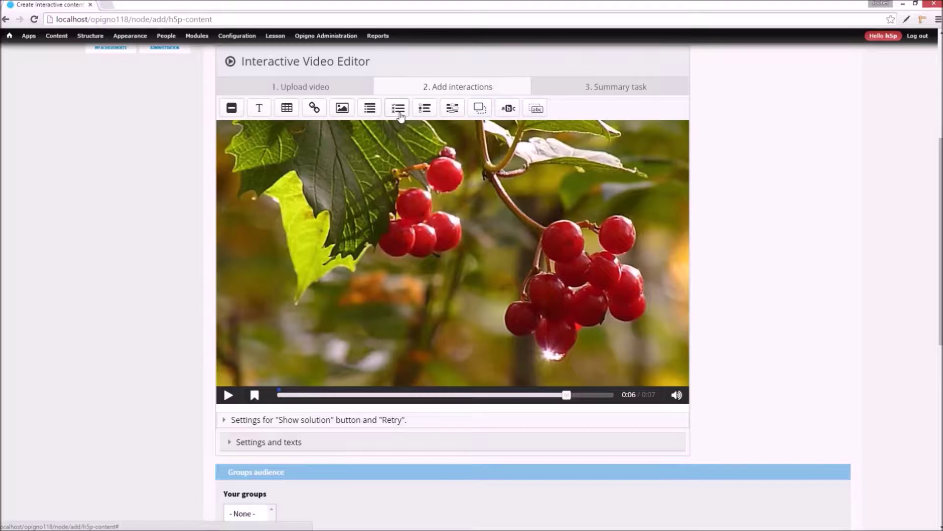
# - Add a 'What is correct?' question with a swapped winter/spring wrong alternative, deleting the extra question
pyautogui.moveTo(398, 108); pyautogui.dragTo(393, 229)
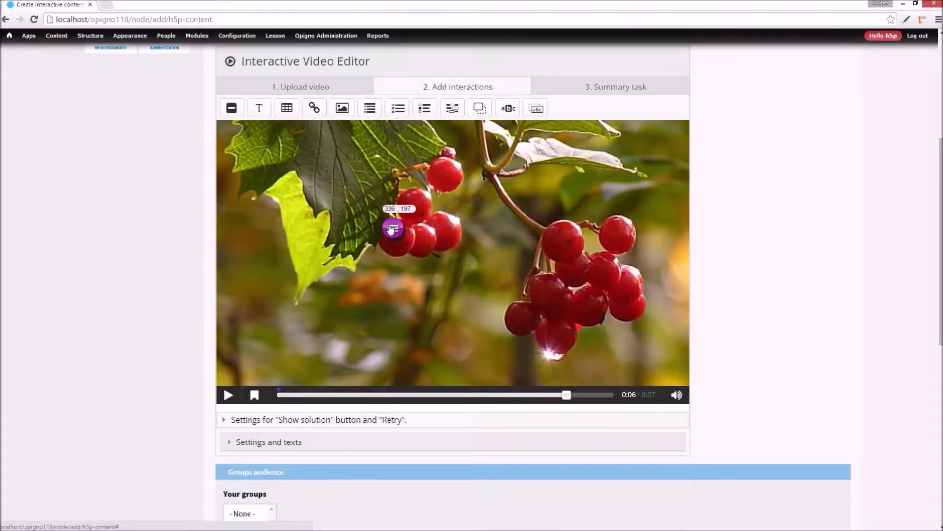
pyautogui.moveTo(392, 228); pyautogui.dragTo(392, 229)
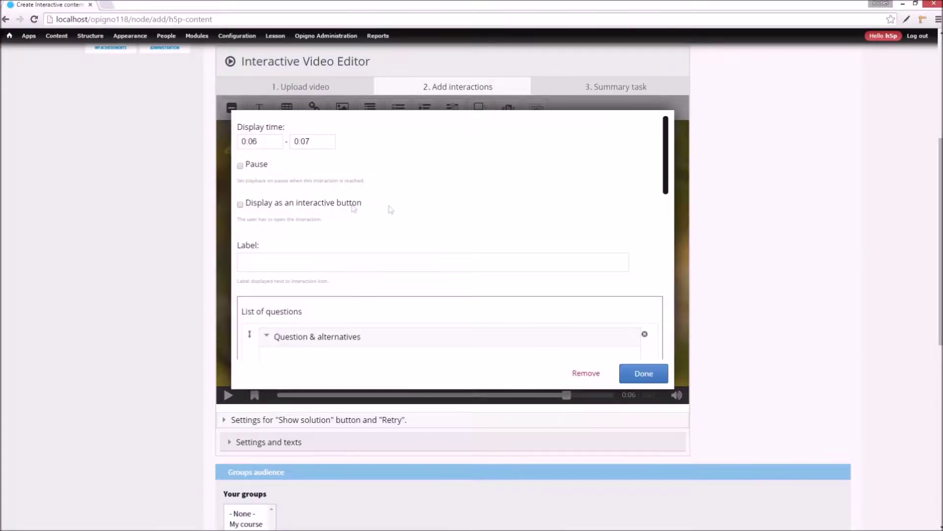
pyautogui.scroll(-3, 393, 211)
pyautogui.write('What is correct?')
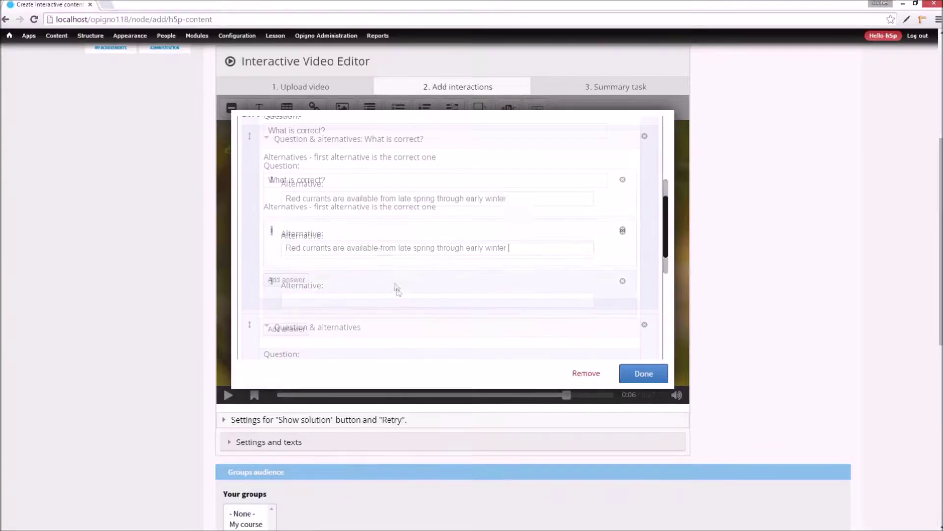
pyautogui.doubleClick(424, 251)
pyautogui.write('winter')
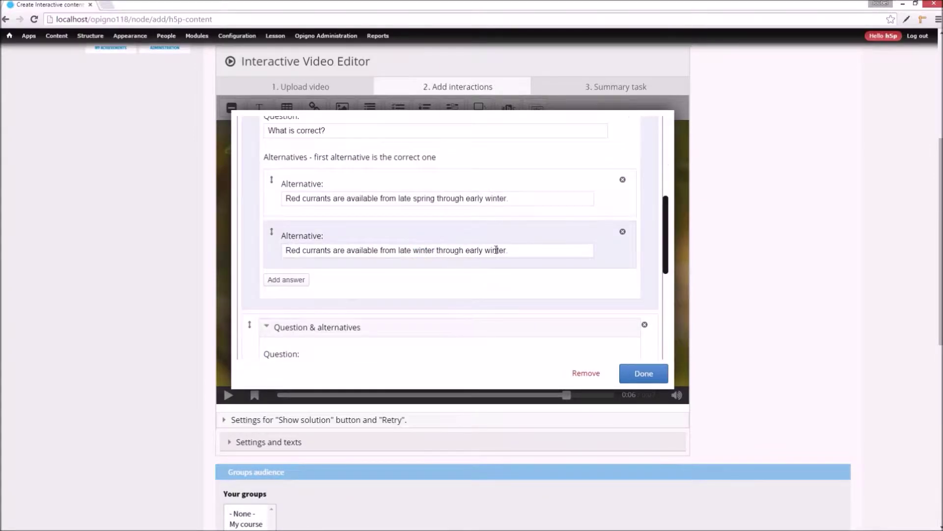
pyautogui.doubleClick(495, 250)
pyautogui.write('spring')
pyautogui.scroll(-4, 492, 245)
pyautogui.click(644, 126)
pyautogui.click(489, 80)
# - On wrong answers seek to 0:00 with message 'That's not correct' and a 'Watch again' button; save
pyautogui.click(254, 252)
pyautogui.scroll(-2, 373, 196)
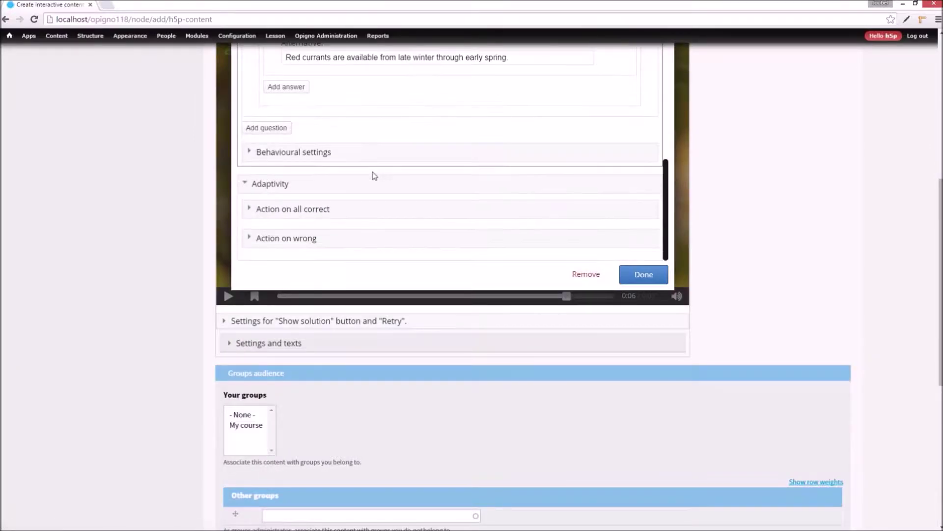
pyautogui.click(251, 240)
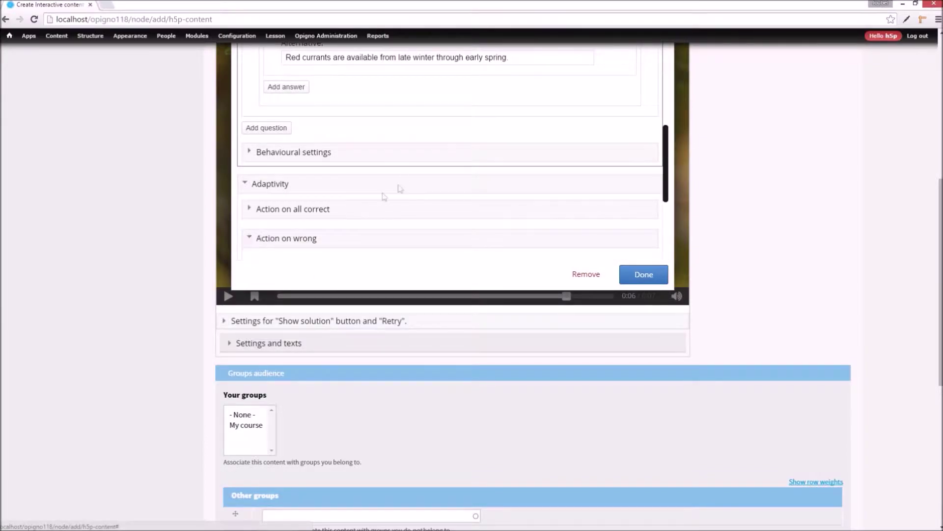
pyautogui.scroll(-2, 393, 187)
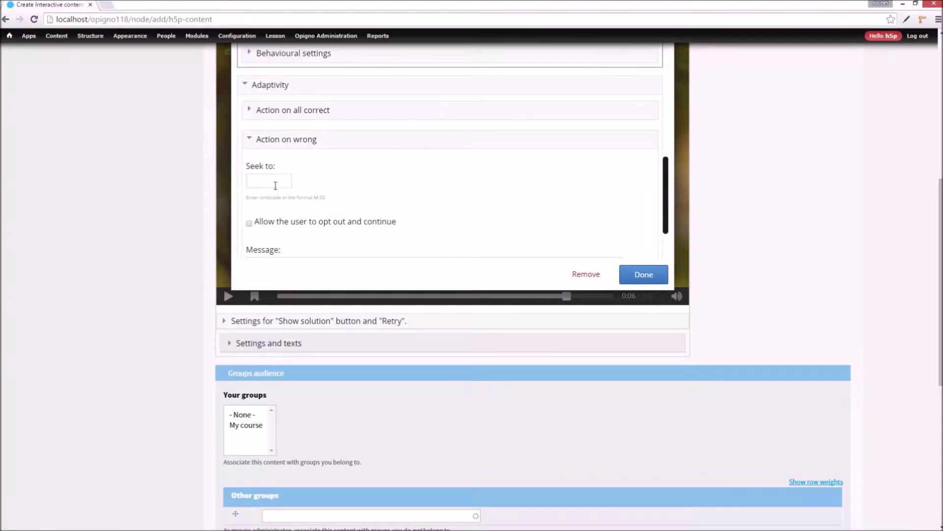
pyautogui.write('0:00')
pyautogui.scroll(-2, 275, 186)
pyautogui.click(274, 185)
pyautogui.write("That's not correct")
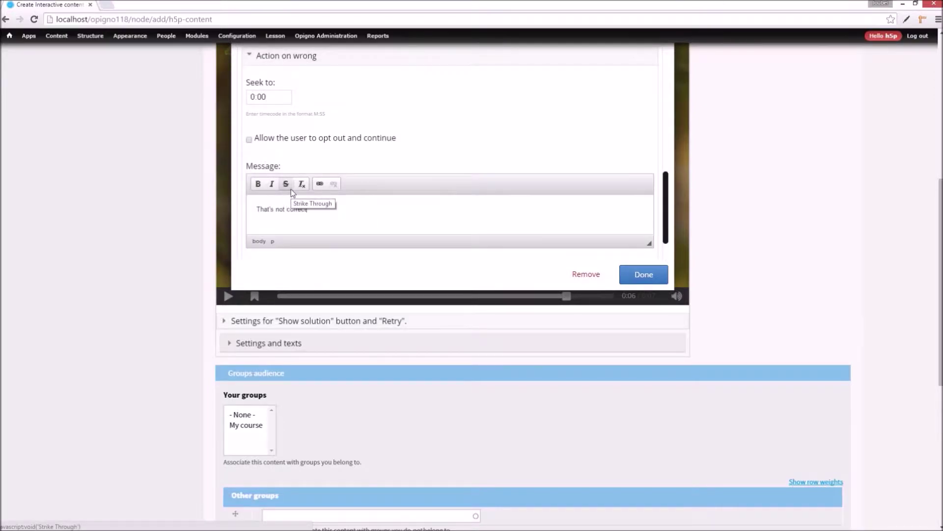
pyautogui.scroll(-1, 291, 189)
pyautogui.click(318, 231)
pyautogui.write('Watch again')
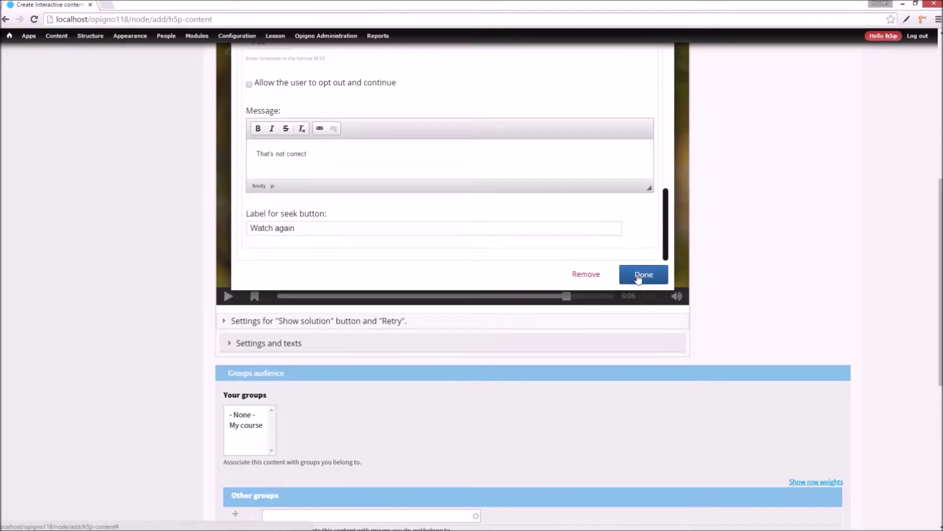
pyautogui.click(639, 275)
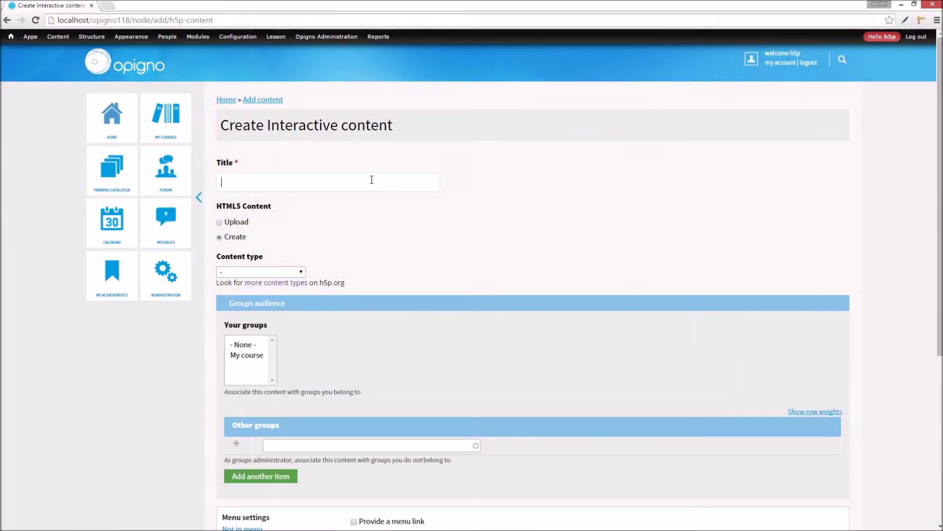
# - Title the new item 'Drag text' and choose the Drag and drop text content type
pyautogui.write('Drag')
pyautogui.press('Down')
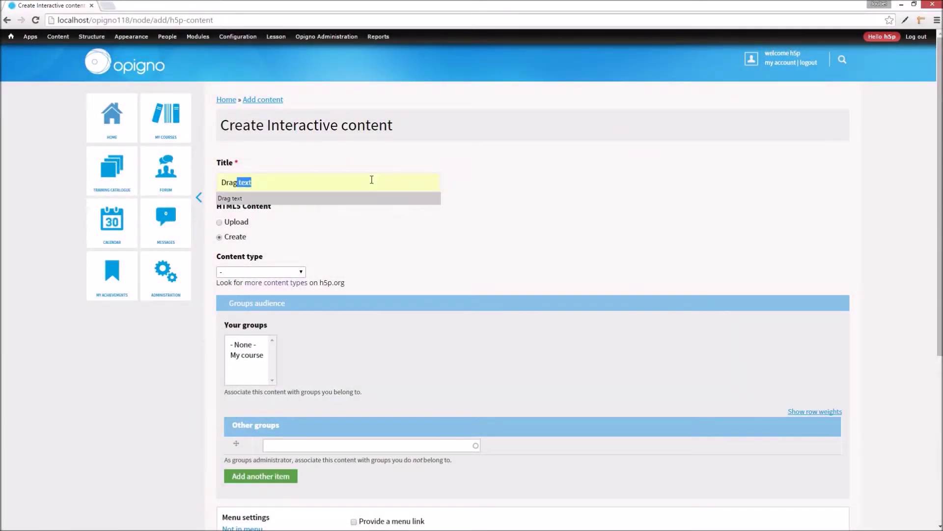
pyautogui.press('Return')
pyautogui.click(300, 272)
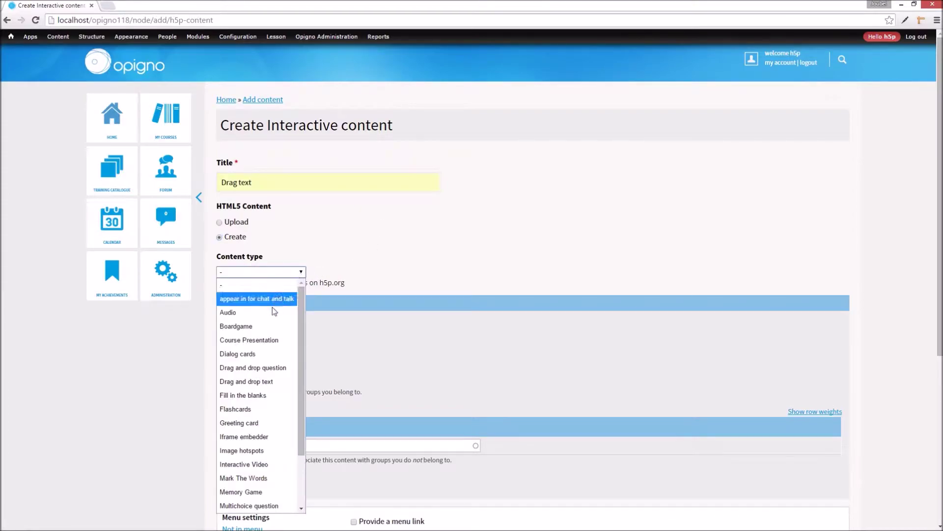
pyautogui.click(278, 382)
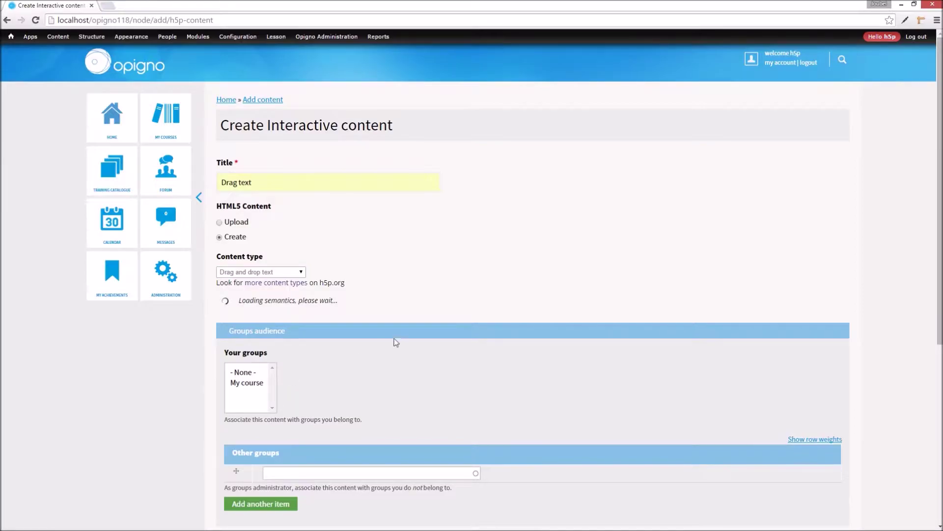
pyautogui.scroll(-1, 401, 299)
pyautogui.scroll(-1, 401, 296)
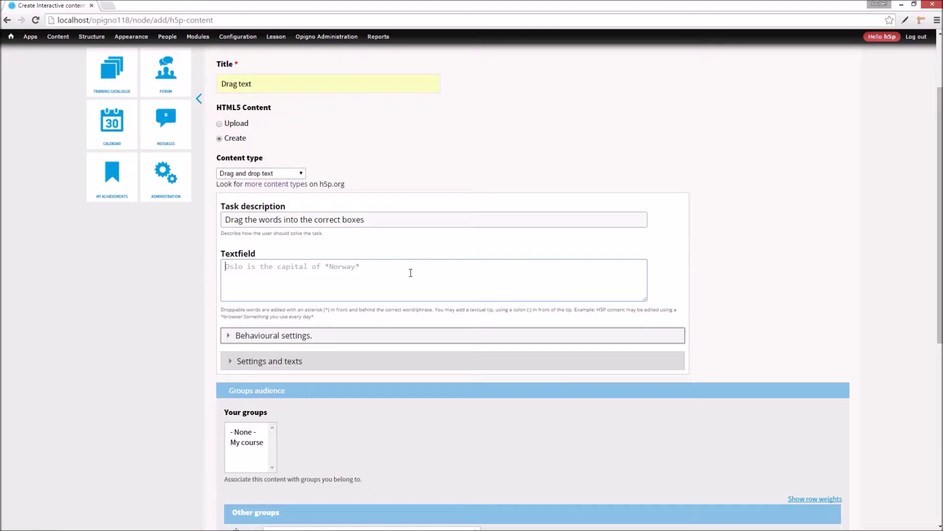
# - Paste the red currants sentence and wrap 'late spring' and 'winter months' in asterisks
pyautogui.write('Red currants are available late spring through the early winter months.')
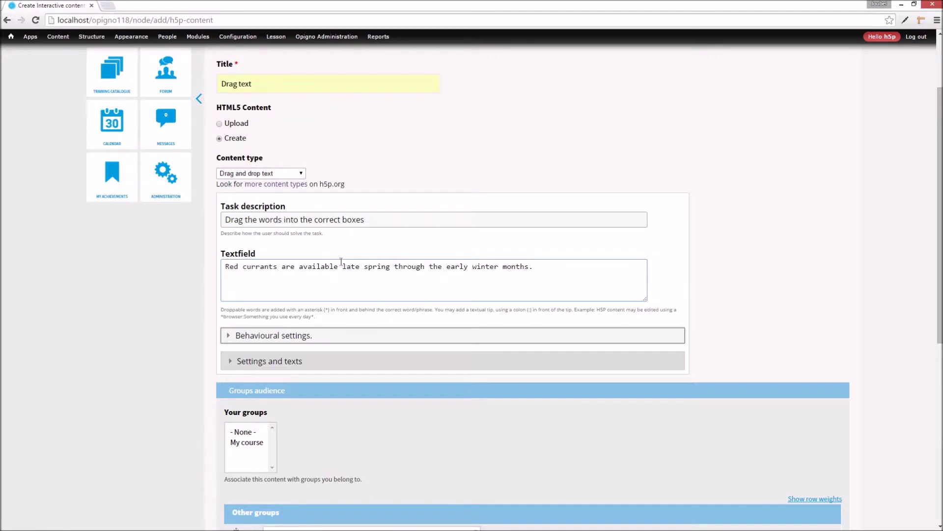
pyautogui.click(343, 266)
pyautogui.write('*')
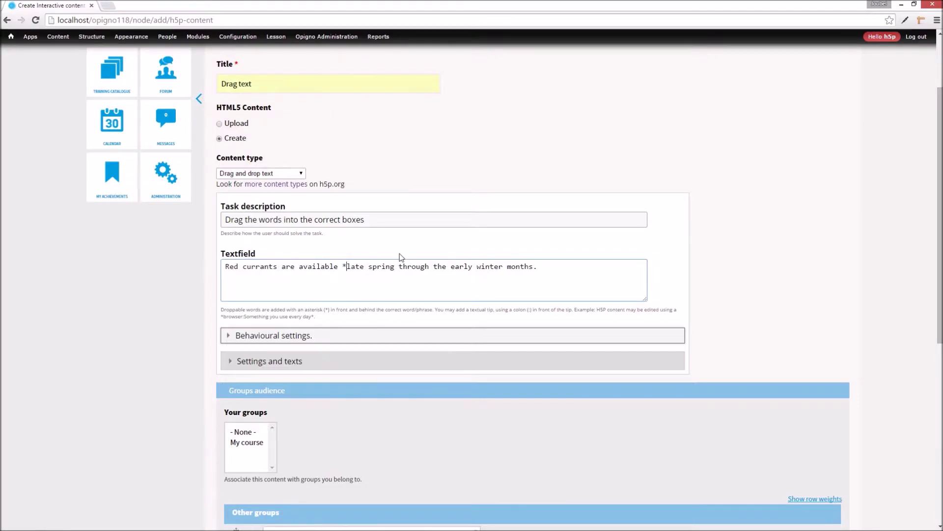
pyautogui.write('*')
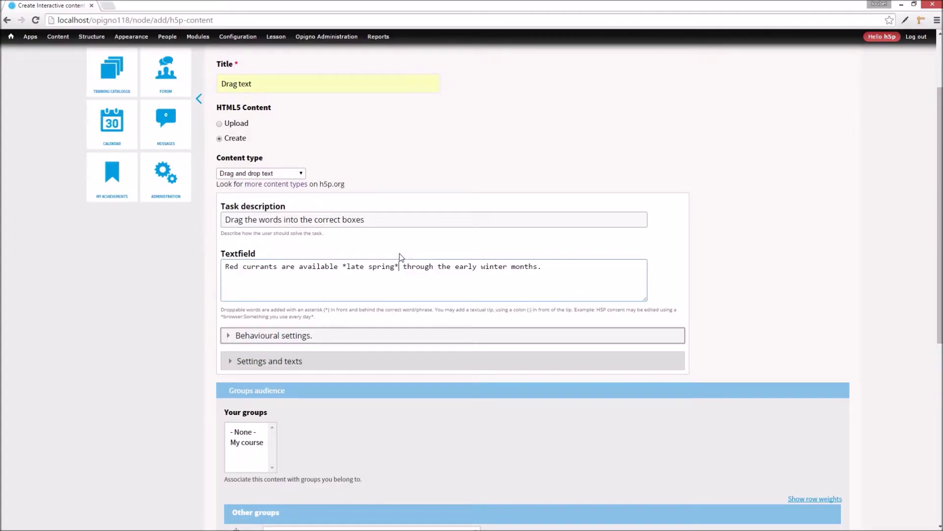
pyautogui.hotkey('ctrl', 'Right')
pyautogui.hotkey('ctrl', 'Right')
pyautogui.write('*')
# - Drag 'late spring' and 'winter months' into their blanks and check, scoring 2 of 2
pyautogui.scroll(-7, 360, 282)
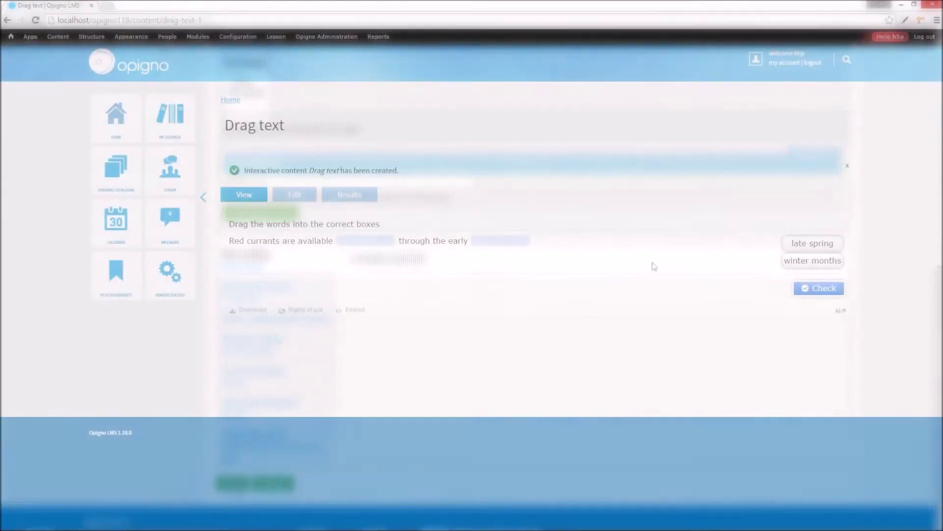
pyautogui.moveTo(786, 242); pyautogui.dragTo(366, 241)
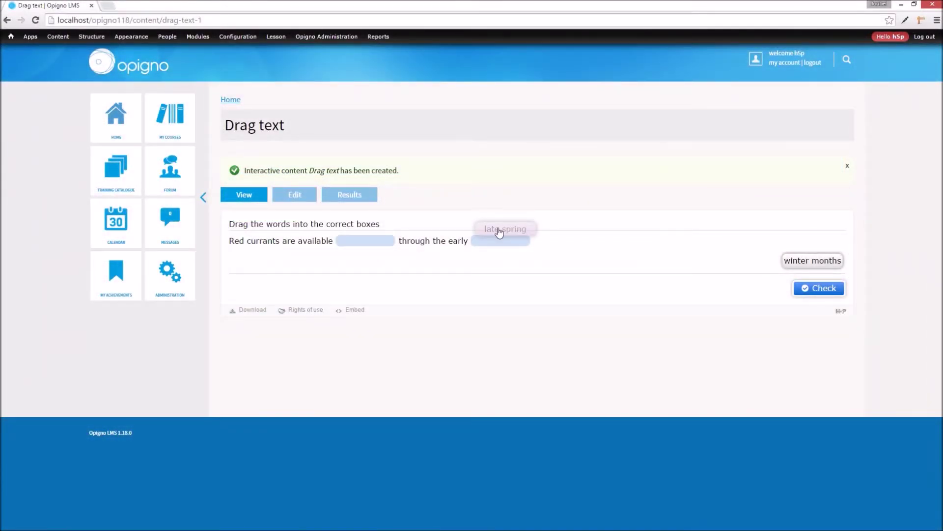
pyautogui.moveTo(823, 249); pyautogui.dragTo(524, 244)
pyautogui.click(832, 275)
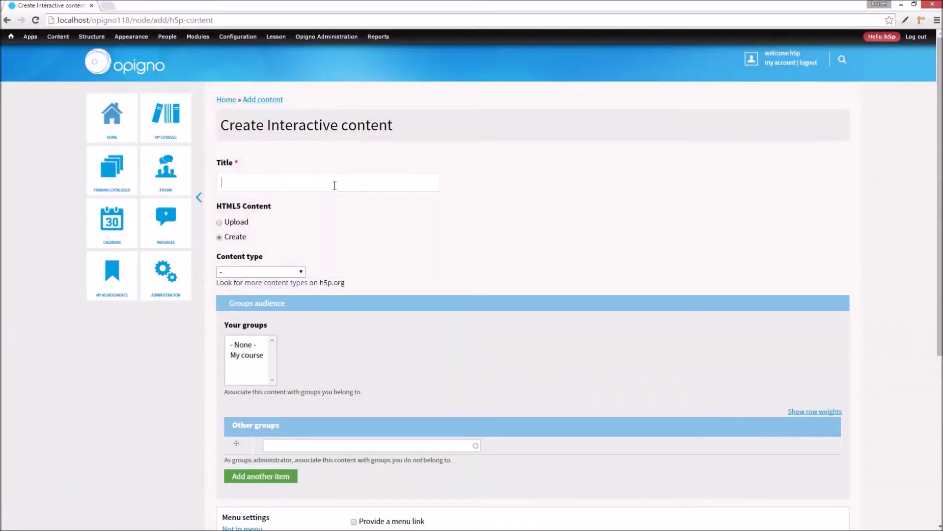
# - Title the new item 'Blanks' and select the Fill in the blanks content type
pyautogui.write('Blanks')
pyautogui.press('Tab')
pyautogui.click(288, 272)
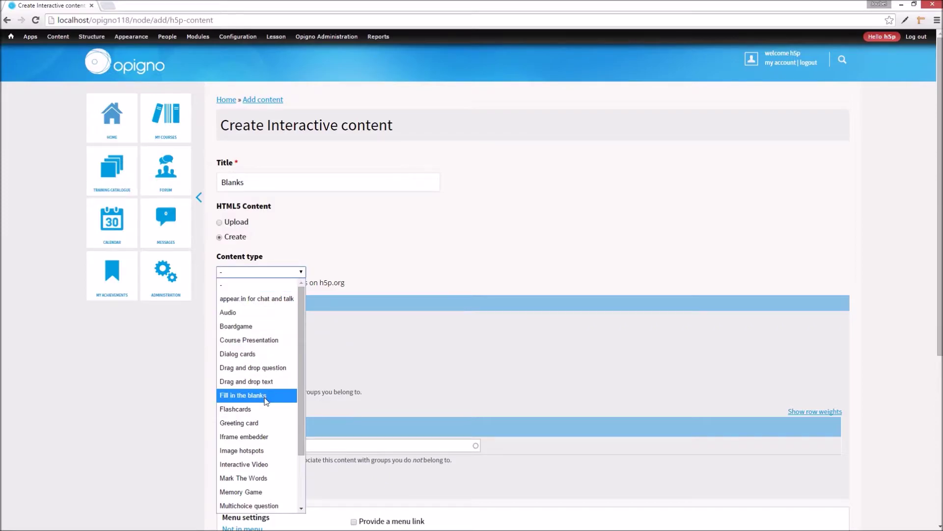
pyautogui.click(266, 396)
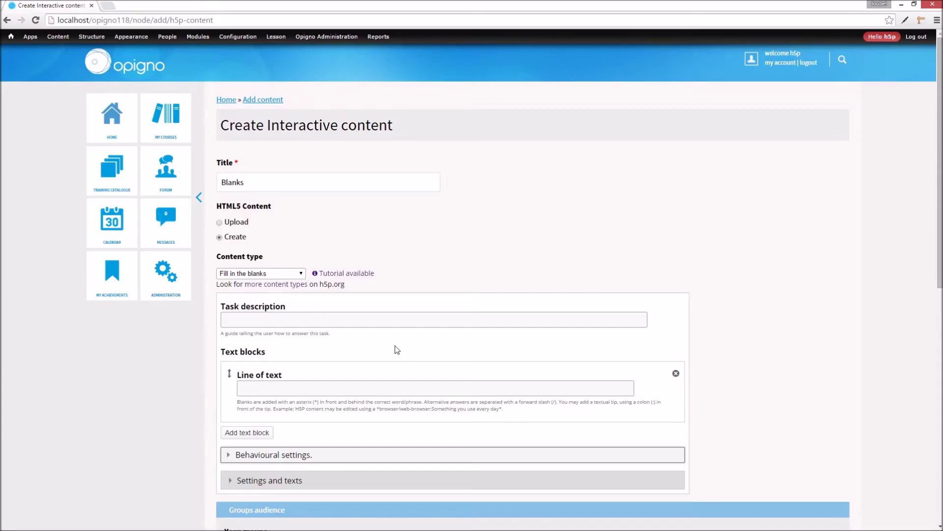
# - Enter task 'Fill in the missing words' and the red currants late spring/early winter sentence
pyautogui.click(307, 324)
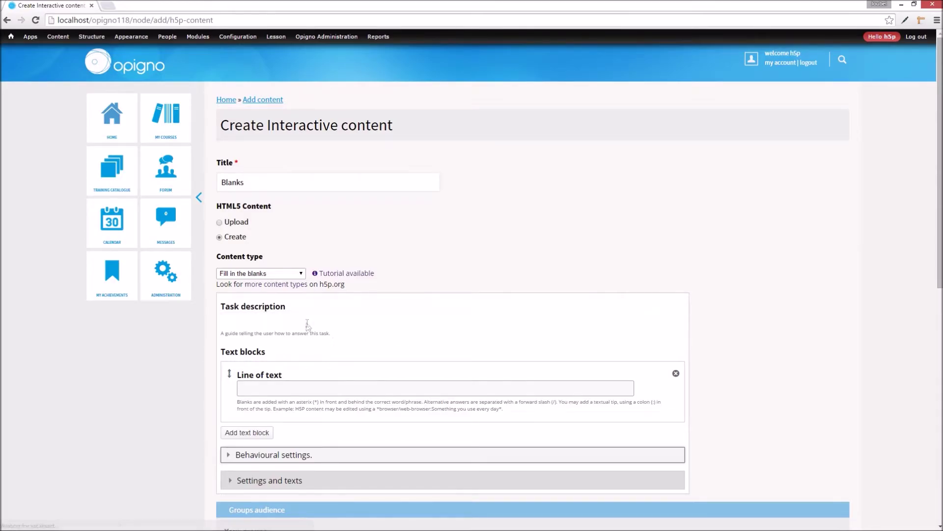
pyautogui.write('Fill in the missing words')
pyautogui.scroll(-2, 318, 335)
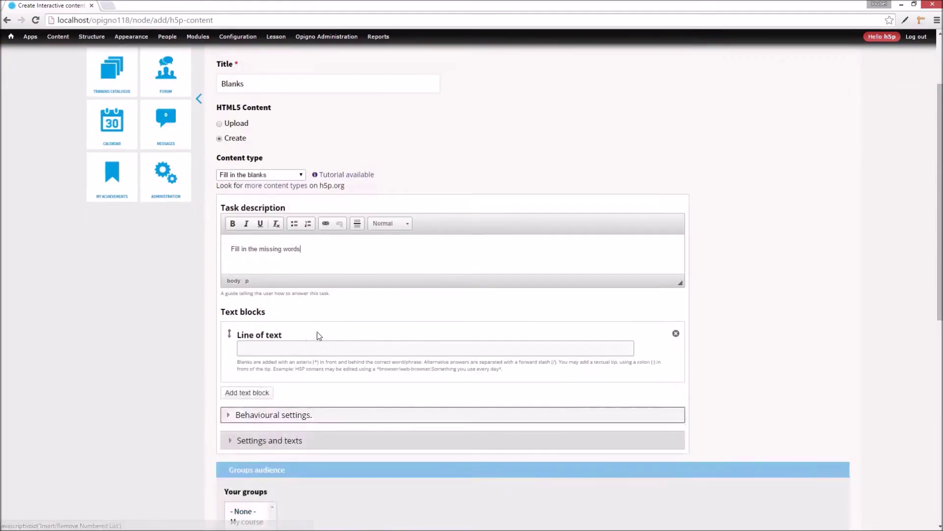
pyautogui.click(333, 348)
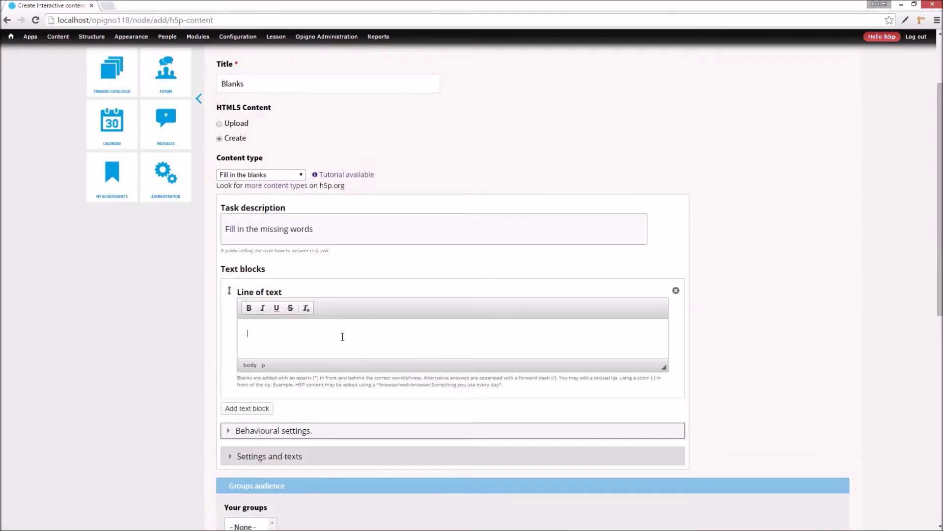
pyautogui.write('Red currants are available late spring through the early winter months.')
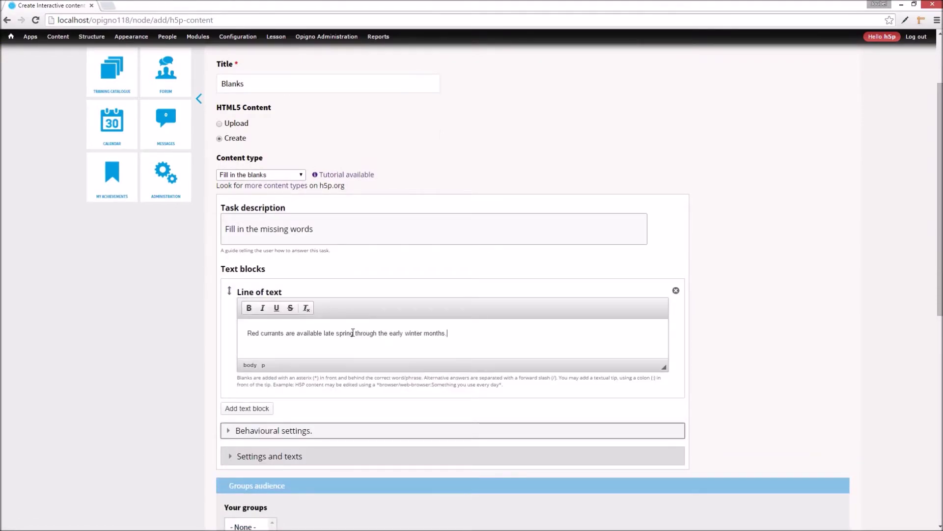
# - Surround 'spring' and 'winter' with asterisks to make them the blanks
pyautogui.click(337, 332)
pyautogui.write('*')
pyautogui.click(353, 332)
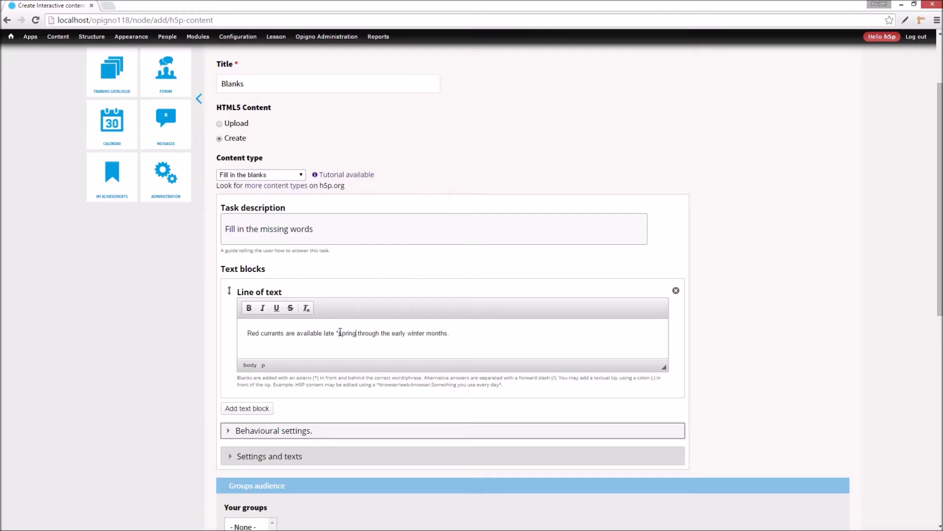
pyautogui.write('*')
pyautogui.click(405, 332)
pyautogui.write('*')
pyautogui.click(422, 332)
pyautogui.write('*')
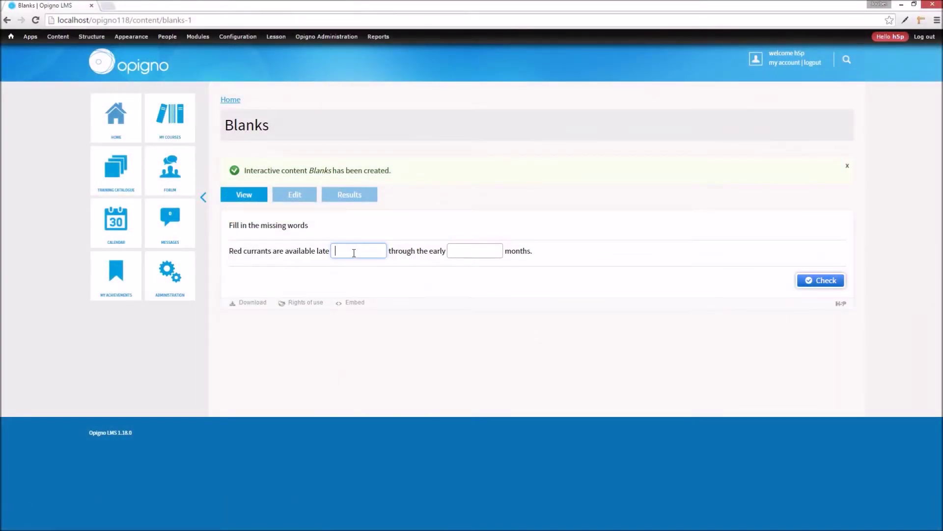
# - Fill the two blanks with 'spring' and 'winter' and check the answers
pyautogui.click(354, 252)
pyautogui.write('spring')
pyautogui.click(460, 251)
pyautogui.write('winter')
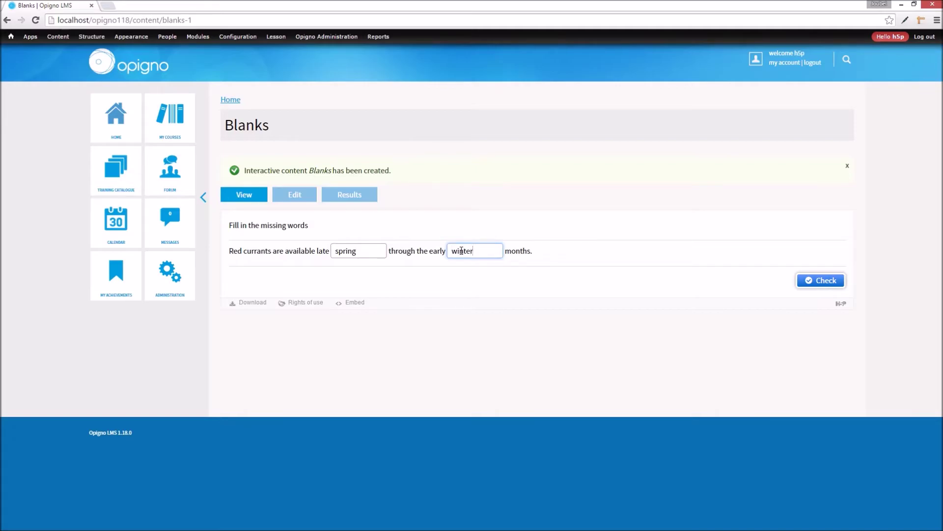
pyautogui.click(808, 281)
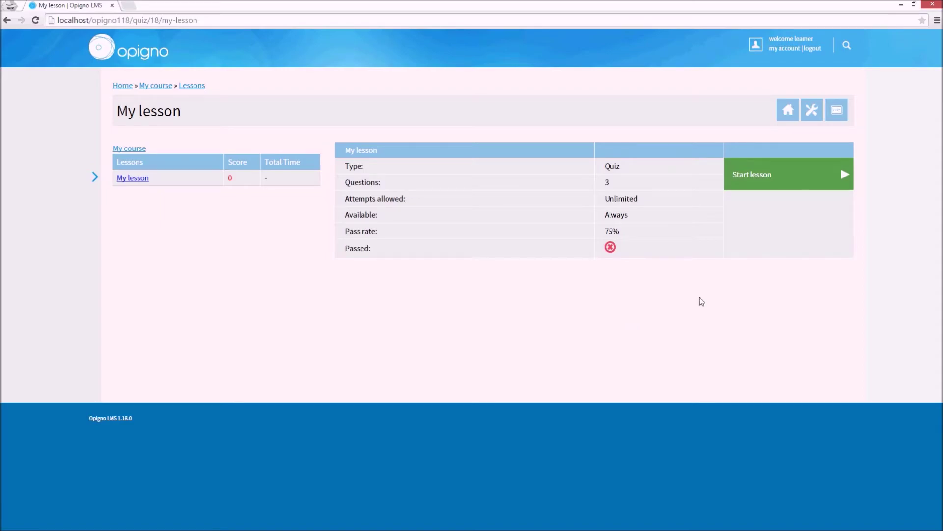
# - Start the lesson, watch the video with its note, and answer its question after one retry
pyautogui.click(749, 173)
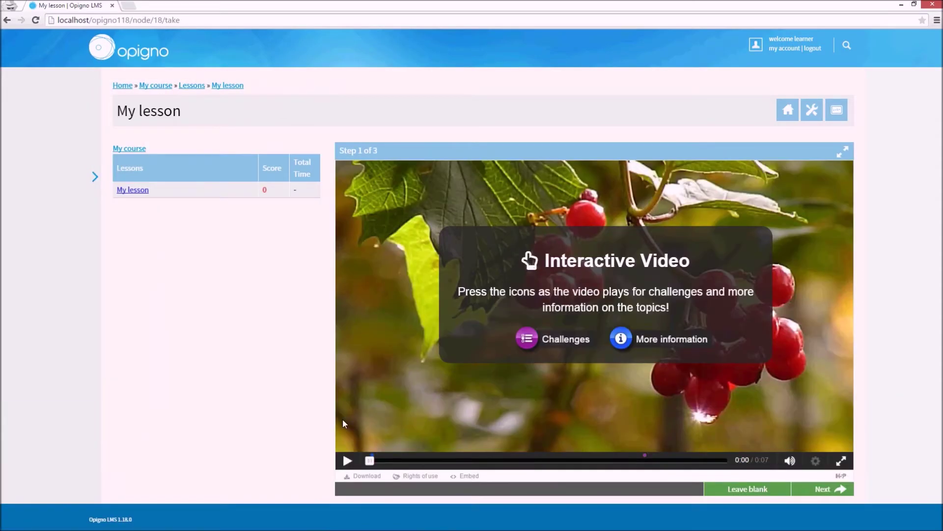
pyautogui.click(347, 460)
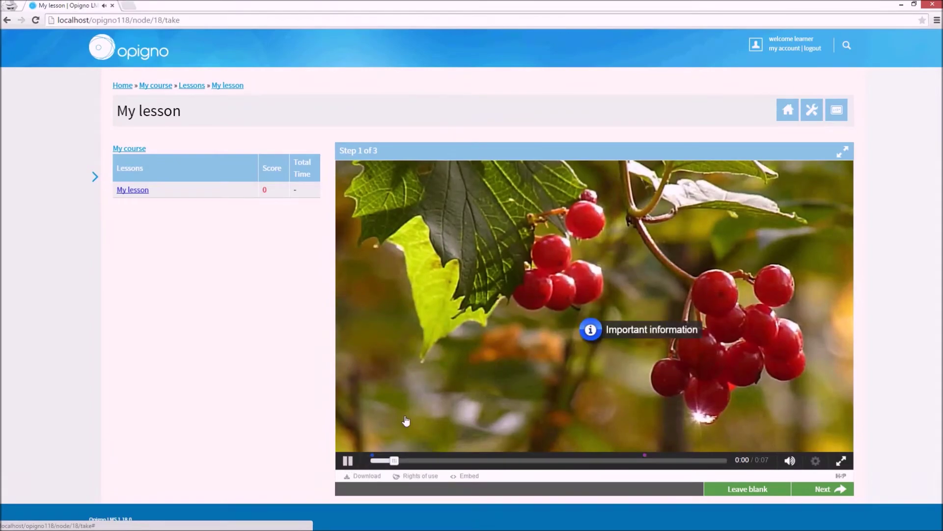
pyautogui.click(591, 331)
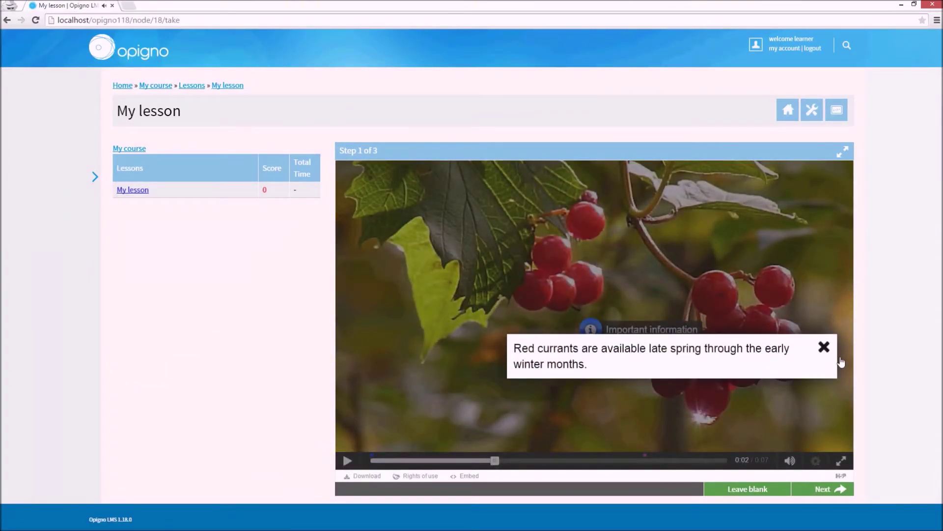
pyautogui.click(824, 346)
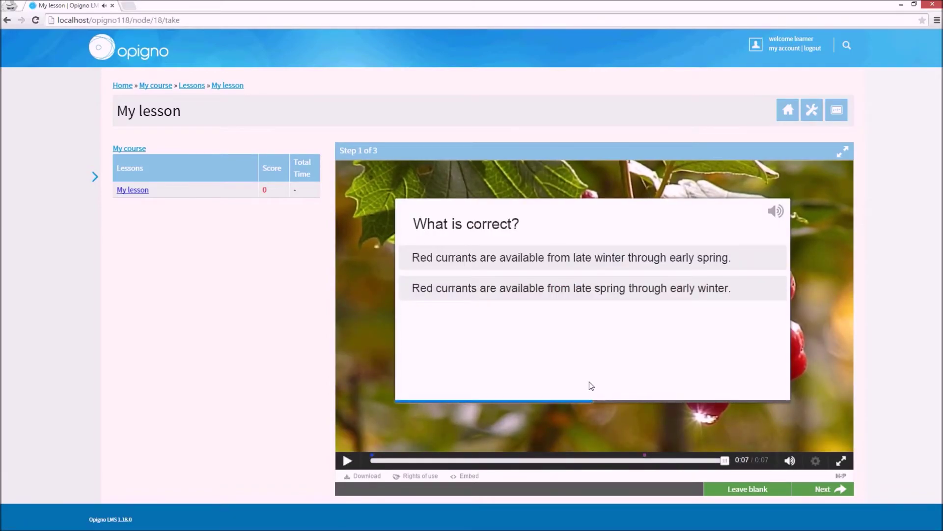
pyautogui.click(600, 259)
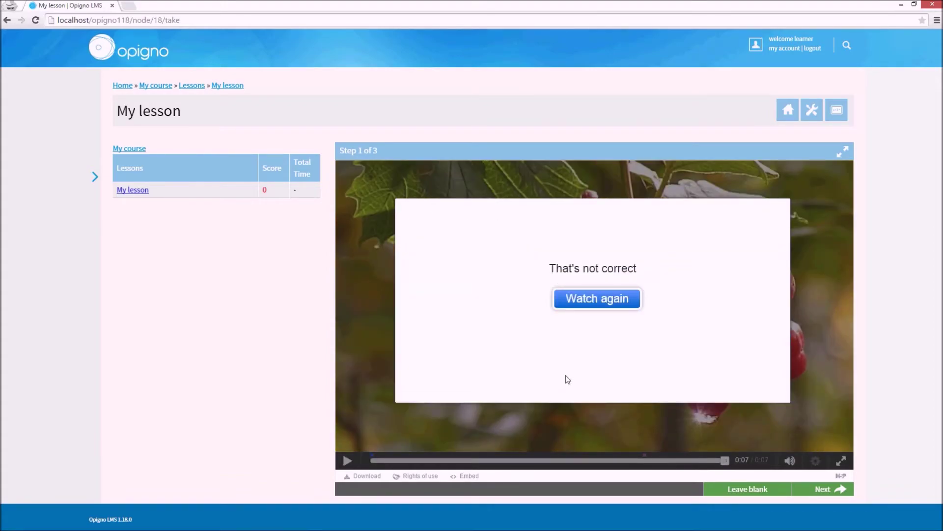
pyautogui.click(609, 299)
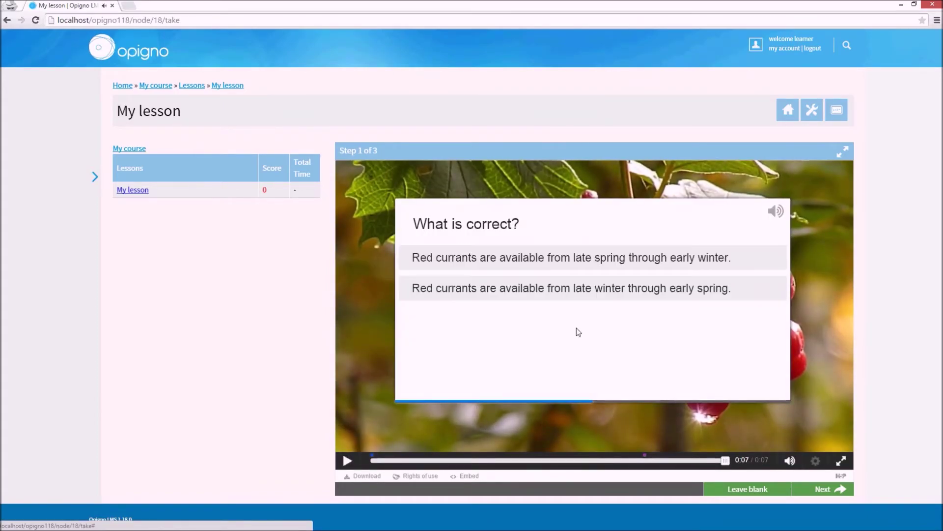
pyautogui.click(592, 253)
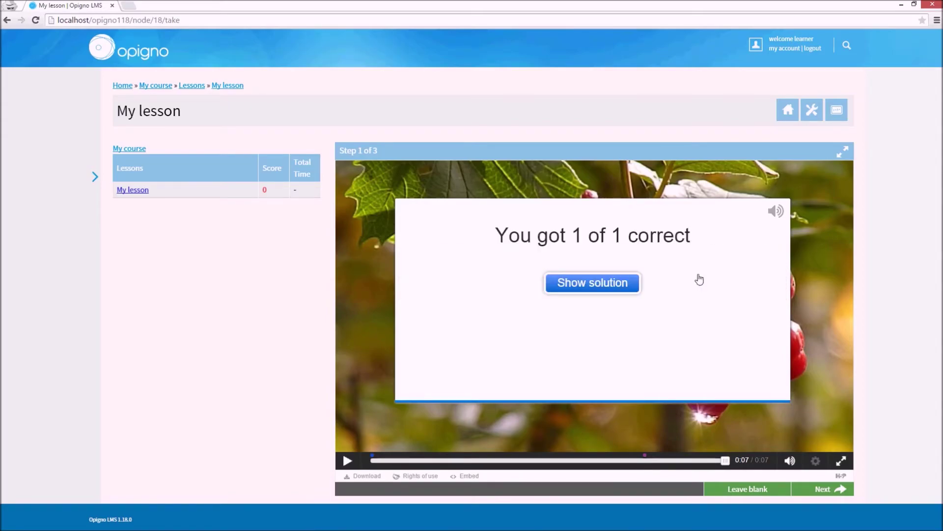
# - In the drag-text step, drop both words into their boxes and check
pyautogui.click(823, 492)
pyautogui.moveTo(776, 194); pyautogui.dragTo(489, 190)
pyautogui.moveTo(810, 193); pyautogui.dragTo(636, 191)
pyautogui.click(824, 221)
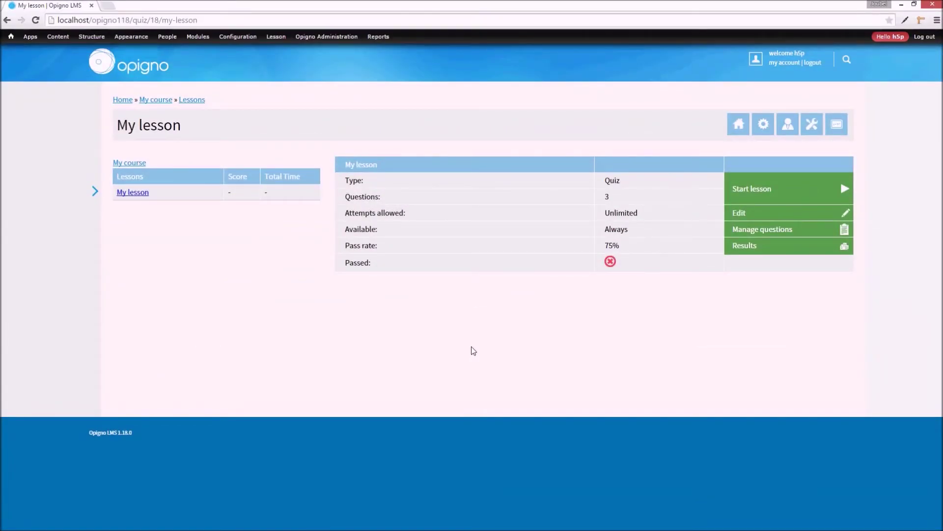
# - Open My lesson's results and view the learner's attempt scoring 10 of 30 points (33%)
pyautogui.click(744, 246)
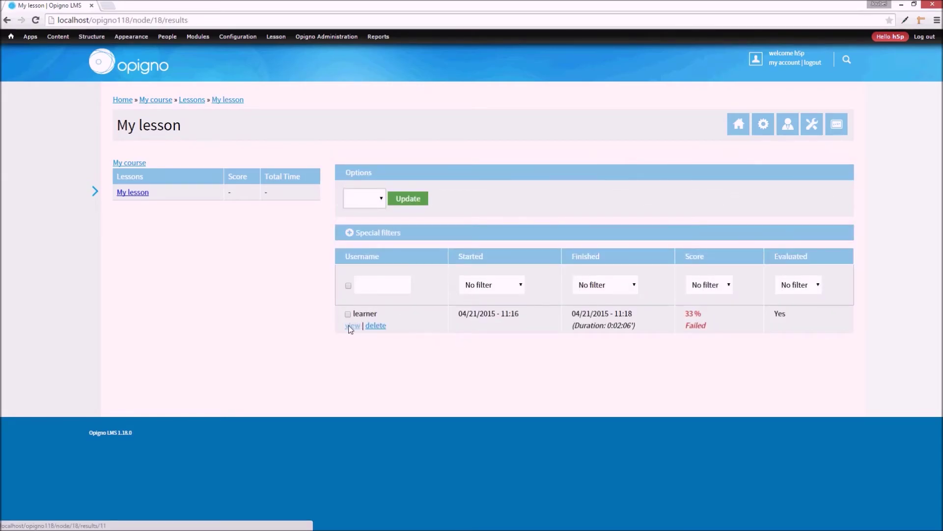
pyautogui.click(350, 325)
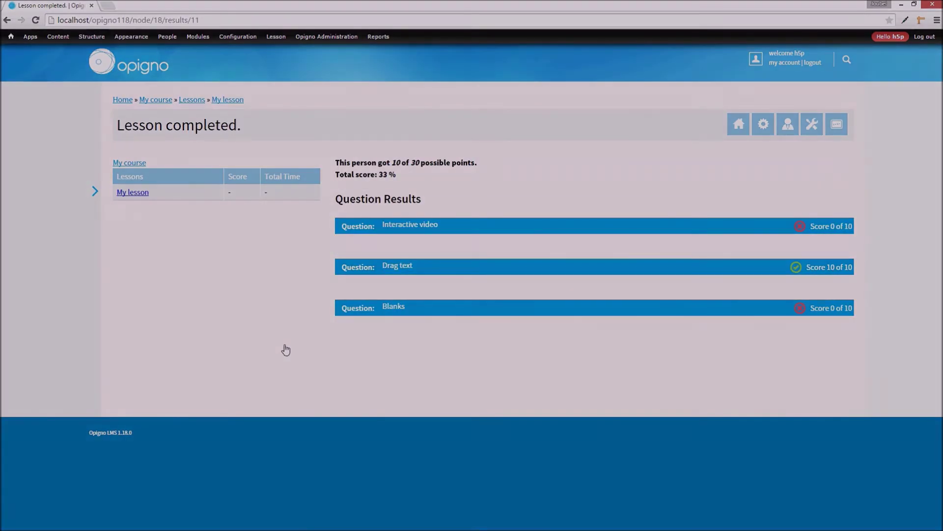